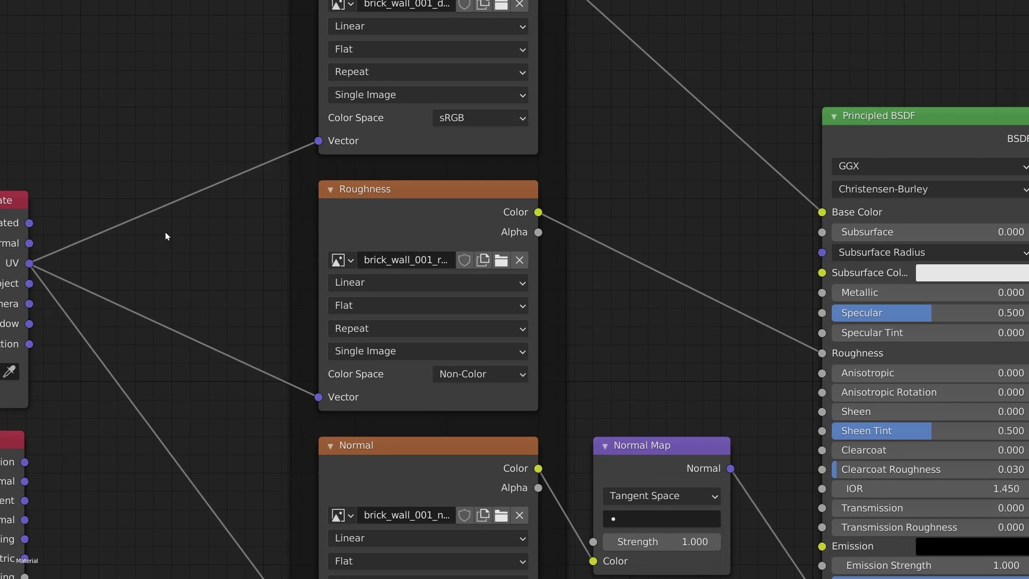
Move all links on the Texture Coordinate node's UV output to its Object output at once
{"action": "middle_click_drag", "start_coordinate": [165, 231], "coordinate": [459, 209]}
{"action": "scroll", "coordinate": [418, 248], "scroll_direction": "up", "scroll_amount": 2}
{"action": "middle_click_drag", "start_coordinate": [418, 248], "coordinate": [416, 178]}
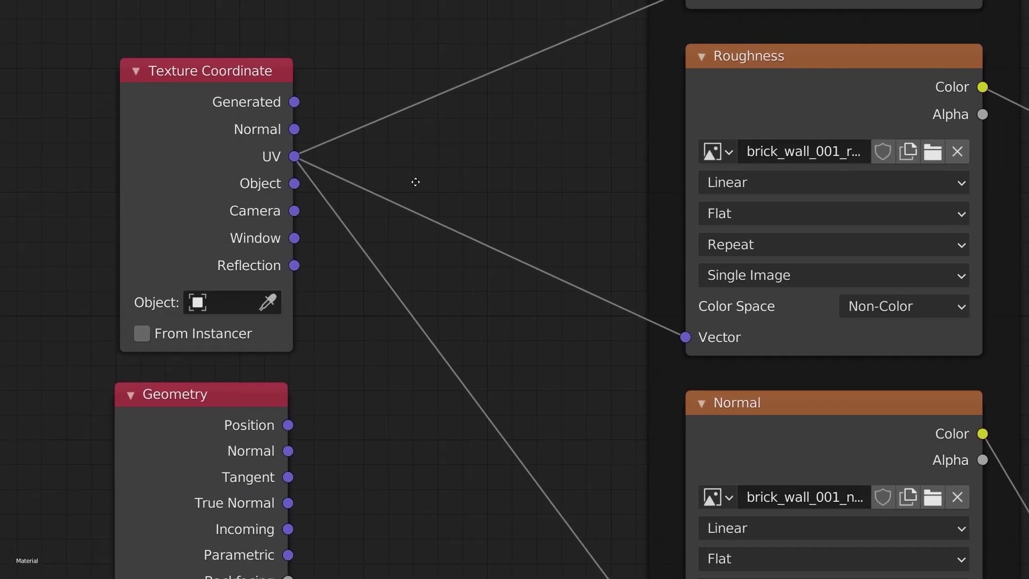
{"action": "left_click", "coordinate": [195, 157]}
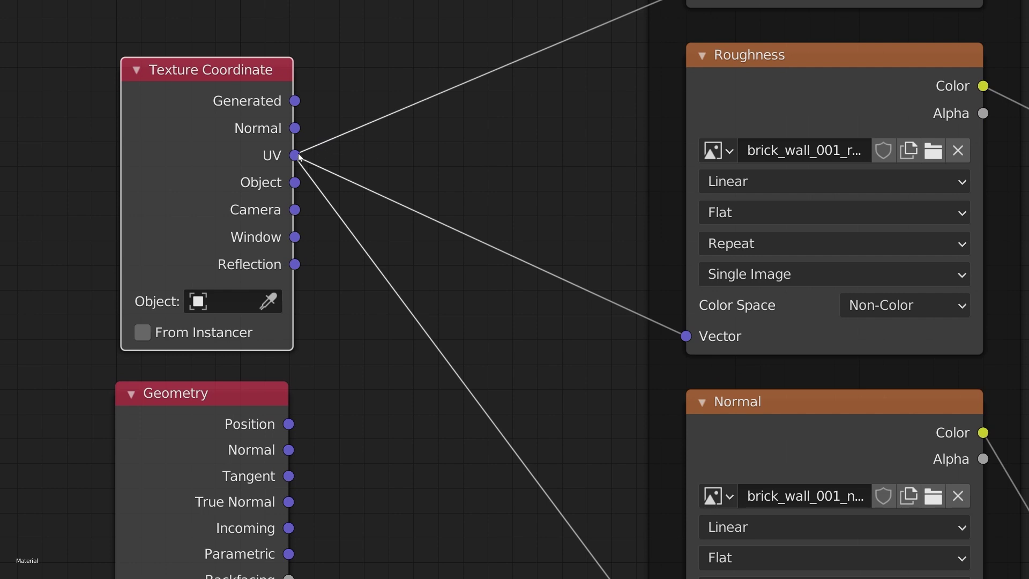
{"action": "left_click_drag", "start_coordinate": [298, 156], "coordinate": [295, 182]}
{"action": "middle_click_drag", "start_coordinate": [407, 282], "coordinate": [408, 217]}
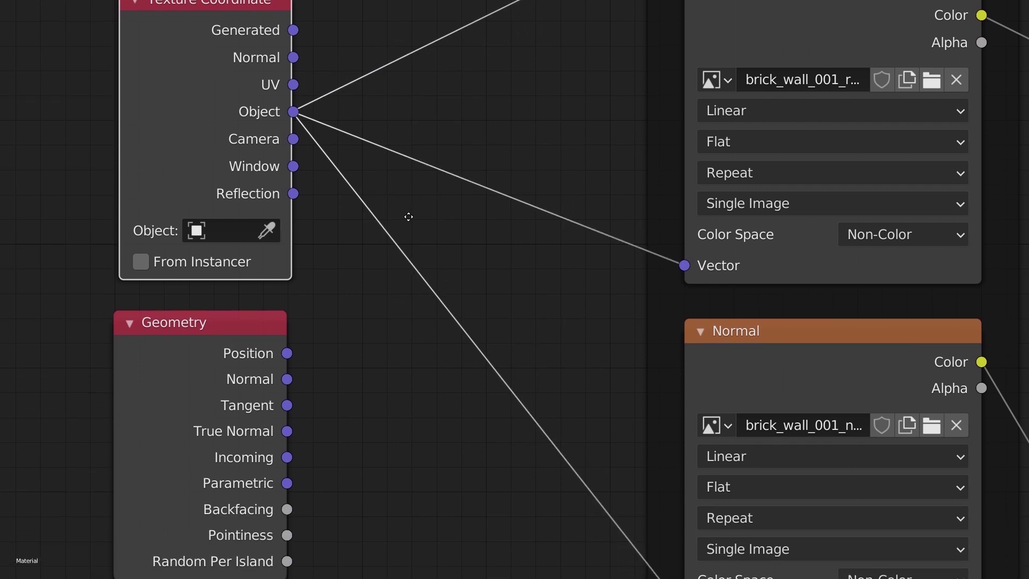
Move all the links on the Texture Coordinate node's Object output back to its UV output
{"action": "left_click_drag", "start_coordinate": [292, 113], "coordinate": [293, 84], "text": "ctrl"}
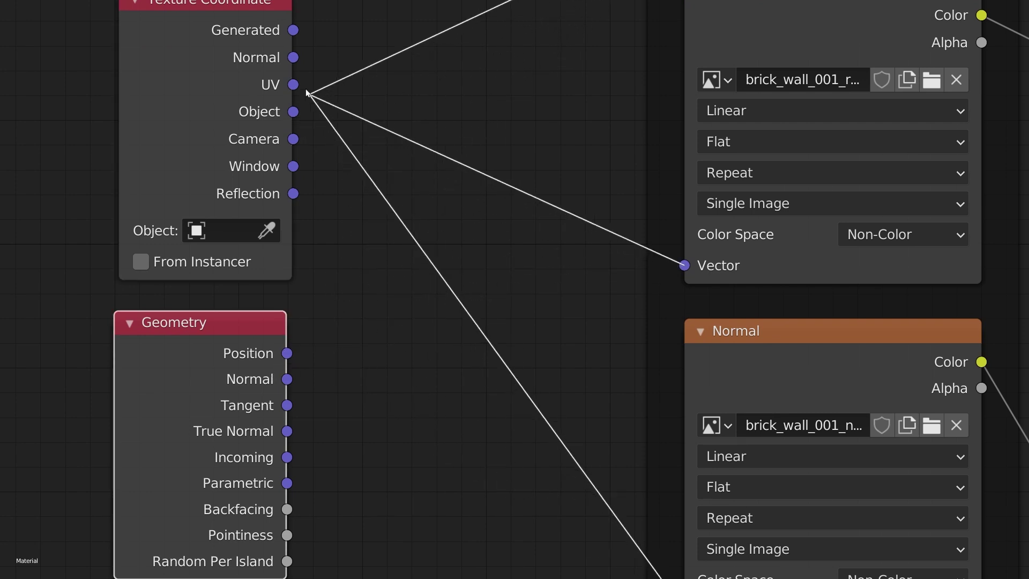
{"action": "middle_click_drag", "start_coordinate": [448, 89], "coordinate": [428, 182]}
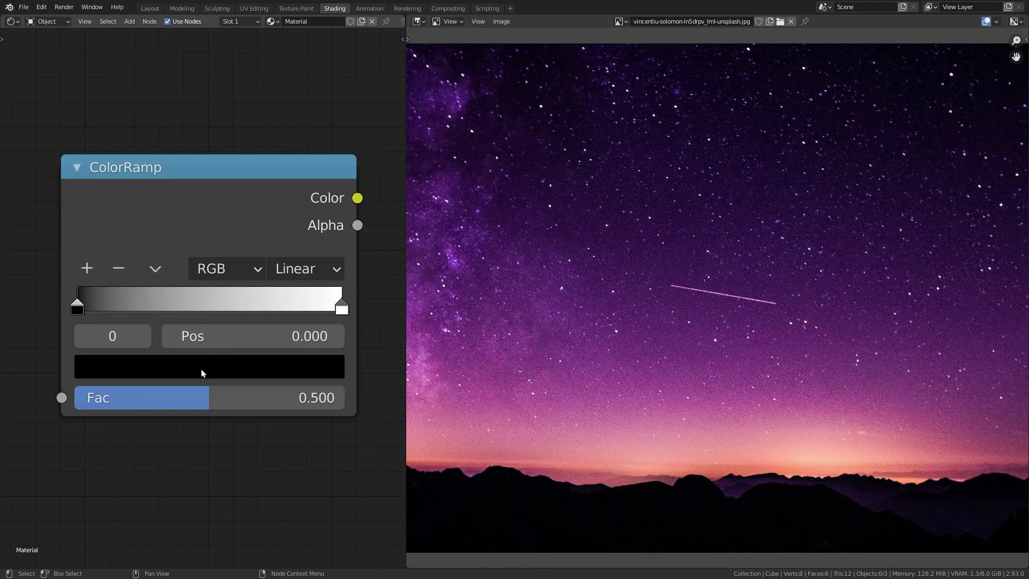
Sample the night-sky image for the ColorRamp's first stop, picking dark purple and finally the pink near the horizon
{"action": "key", "text": "e"}
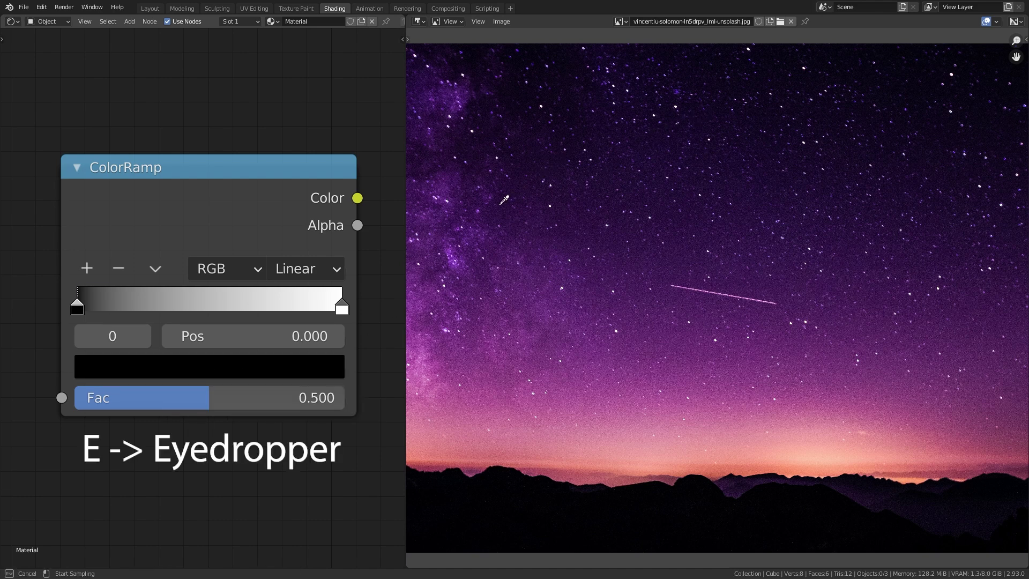
{"action": "left_click", "coordinate": [504, 200]}
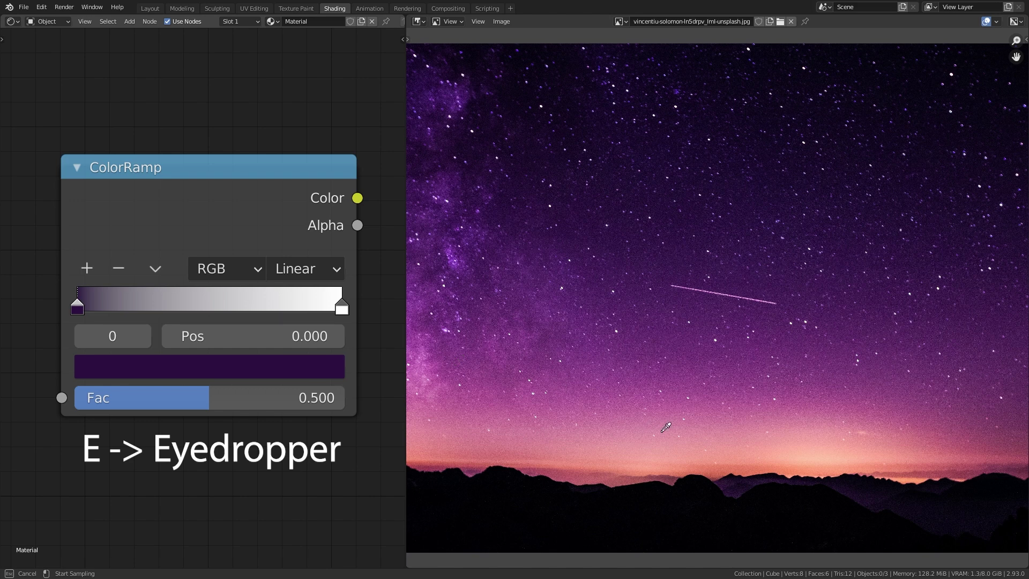
{"action": "left_click", "coordinate": [666, 427]}
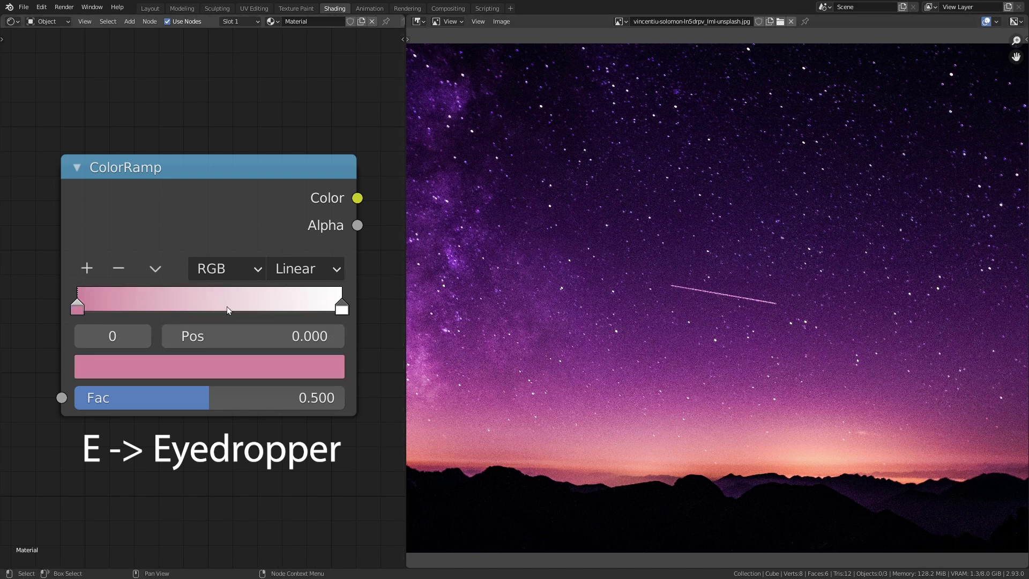
Sample a series of purple, pink and salmon tones from the night-sky image as multiple stops of the ColorRamp
{"action": "key", "text": "alt"}
{"action": "key", "text": "alt+e"}
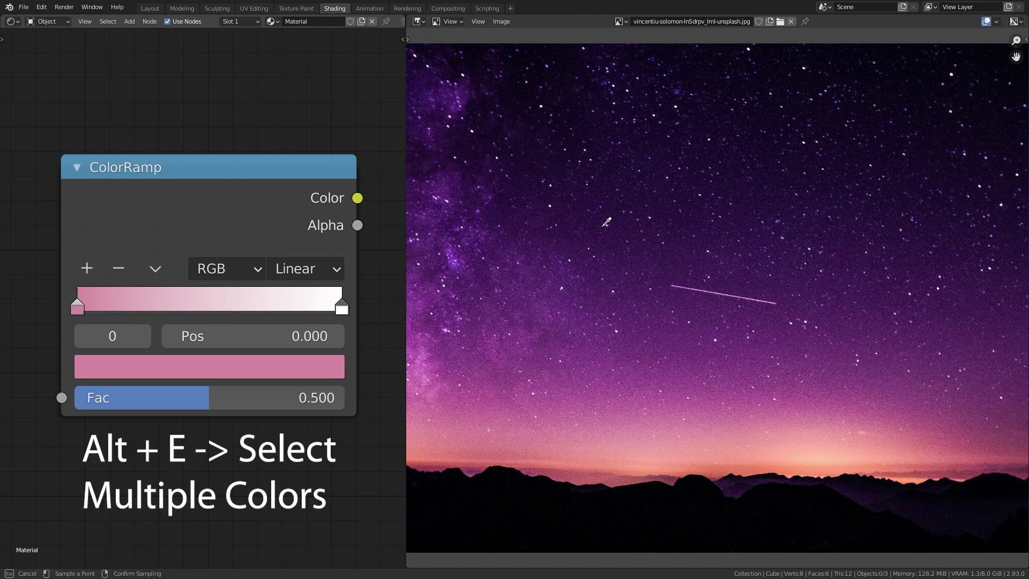
{"action": "left_click", "coordinate": [576, 185]}
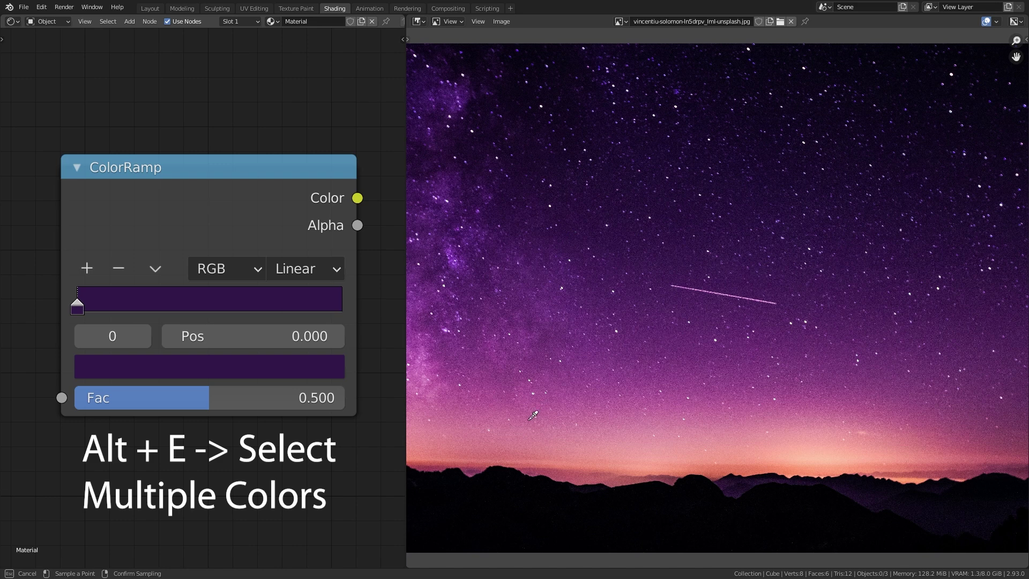
{"action": "left_click_drag", "start_coordinate": [529, 419], "coordinate": [522, 438]}
{"action": "left_click", "coordinate": [780, 437]}
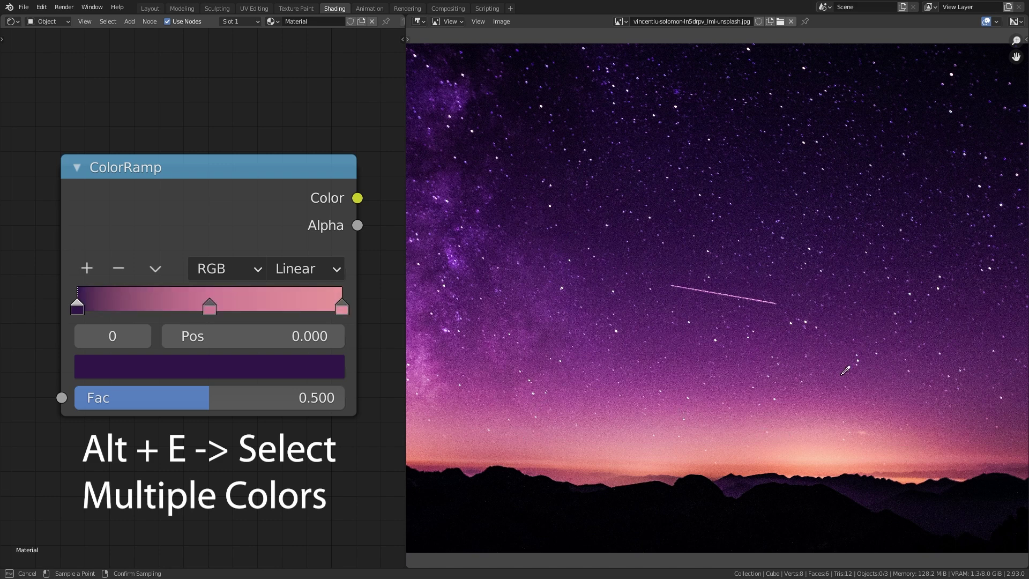
{"action": "left_click", "coordinate": [882, 309]}
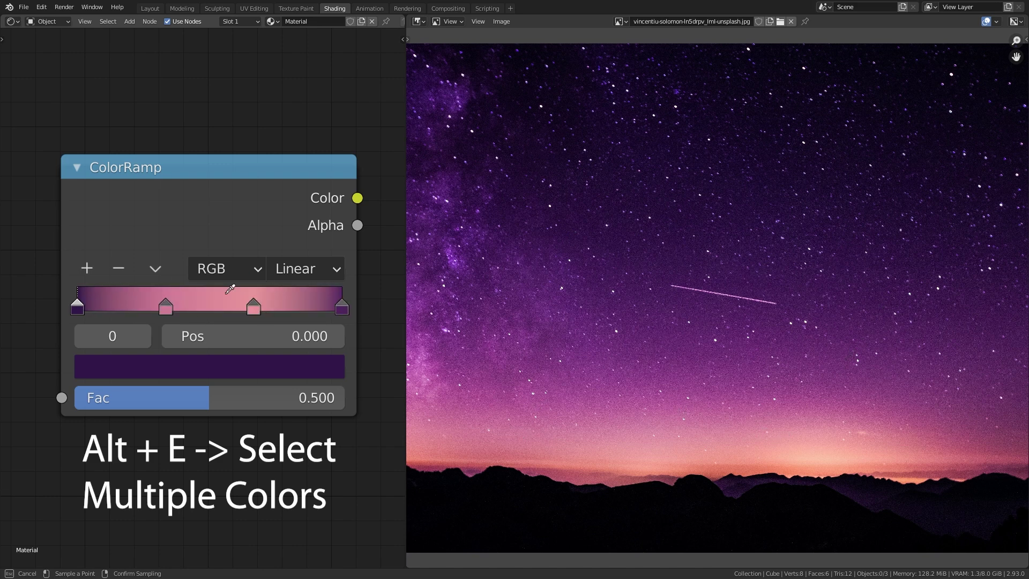
{"action": "left_click", "coordinate": [564, 204]}
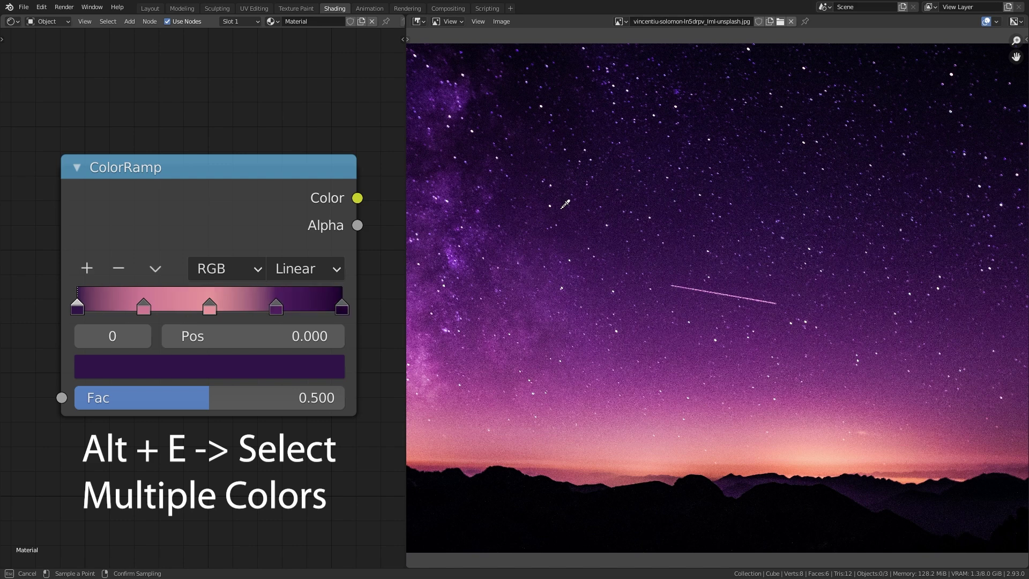
{"action": "left_click", "coordinate": [454, 181]}
{"action": "left_click", "coordinate": [776, 118]}
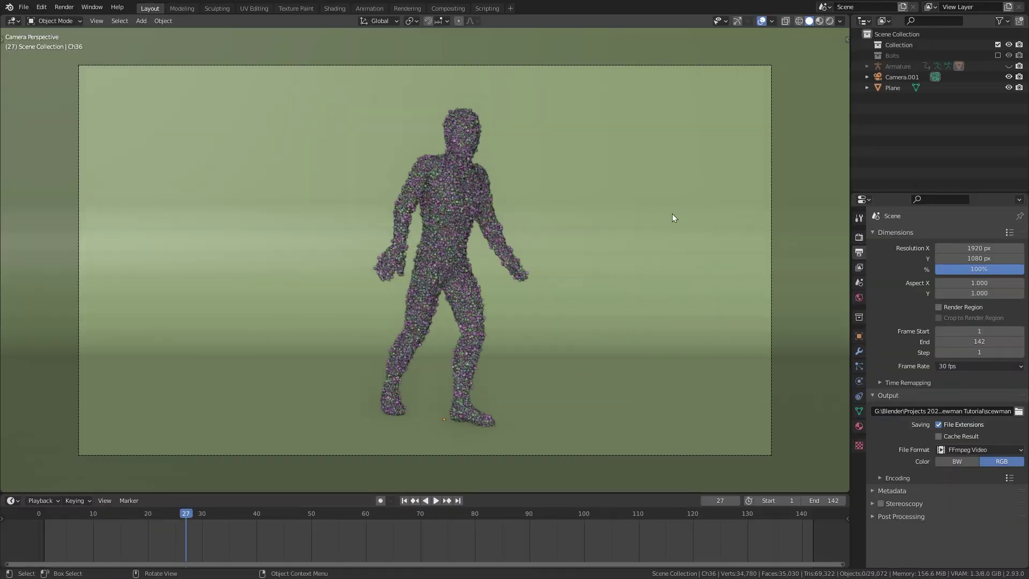
Play the character animation and set its playback sync mode to Frame Dropping
{"action": "left_click", "coordinate": [437, 500]}
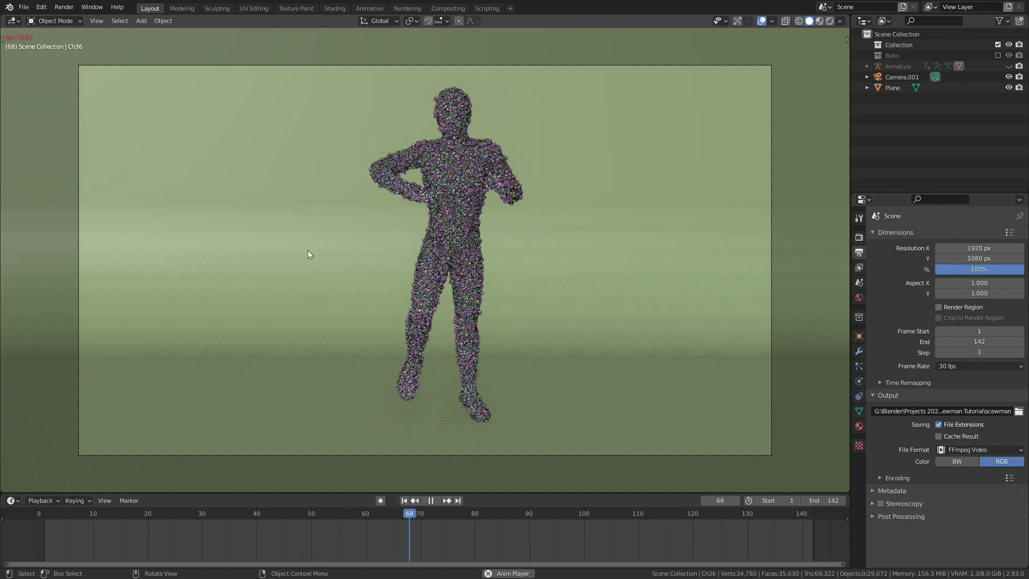
{"action": "left_click", "coordinate": [42, 500]}
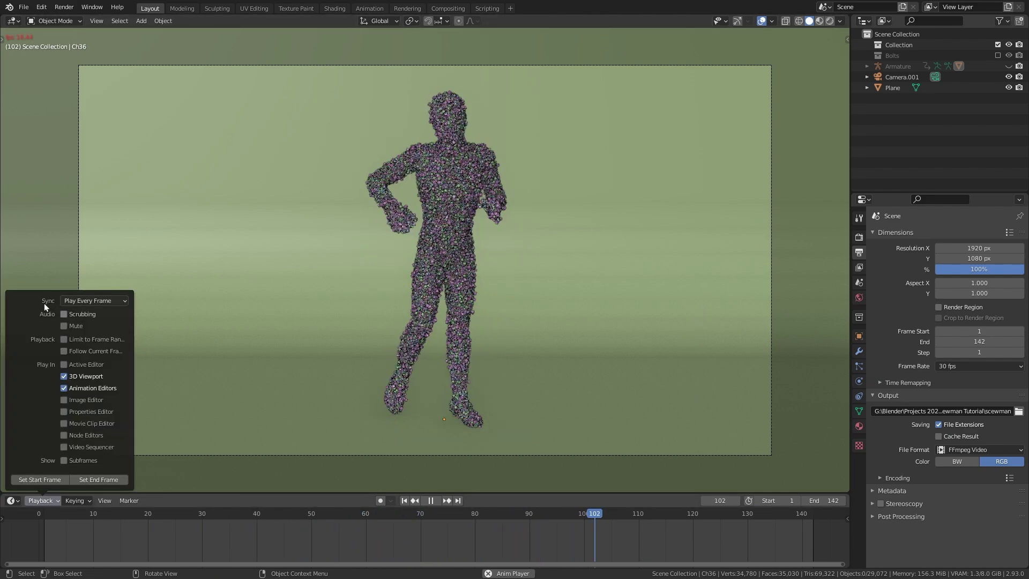
{"action": "left_click", "coordinate": [102, 301]}
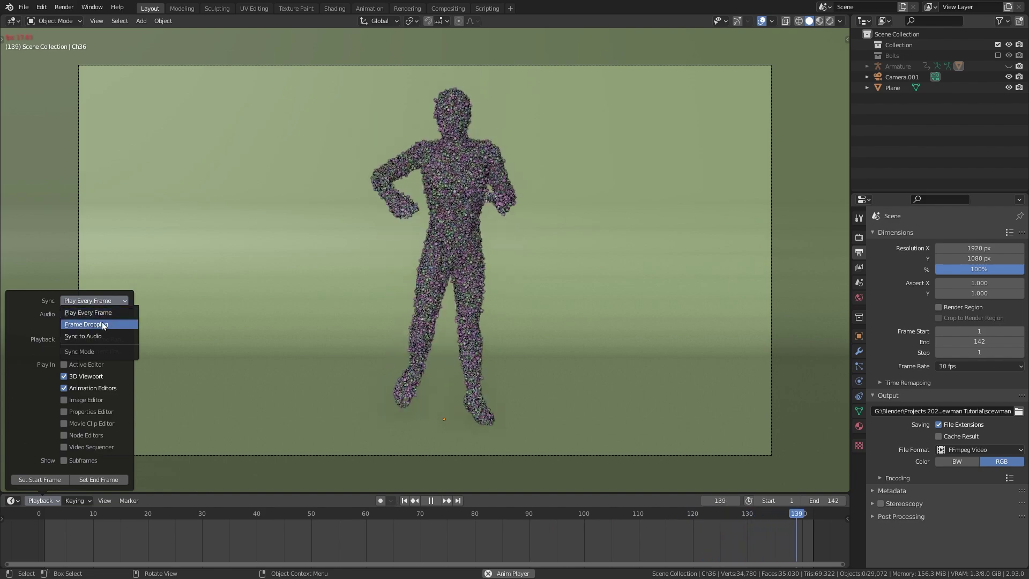
{"action": "left_click", "coordinate": [101, 324]}
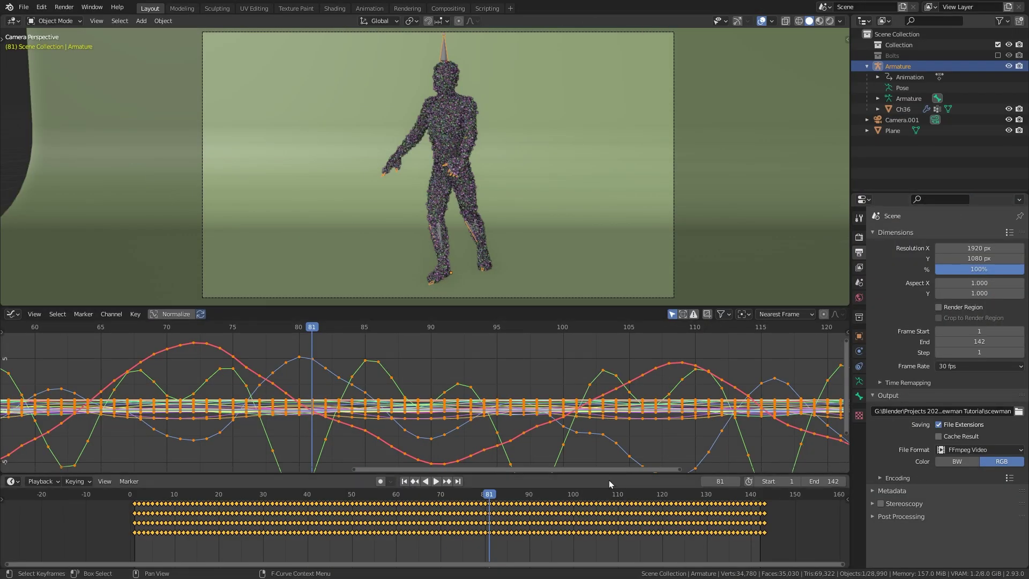
Enlarge the graph editor slightly and preview the animation several times against the armature's F-curves, including reverse playback
{"action": "left_click_drag", "start_coordinate": [609, 480], "coordinate": [601, 488]}
{"action": "scroll", "coordinate": [218, 421], "scroll_direction": "up", "scroll_amount": 3}
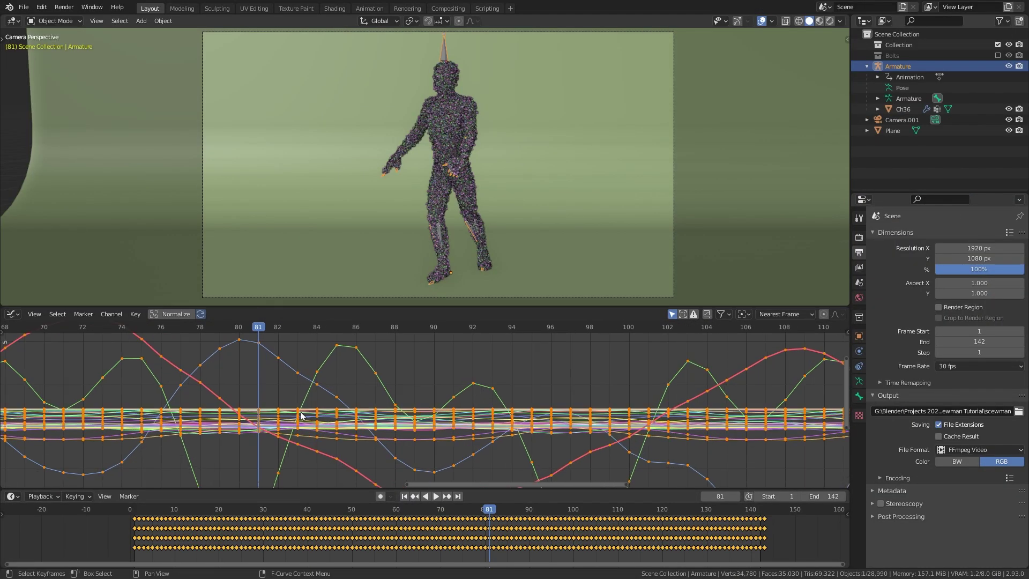
{"action": "key", "text": "space"}
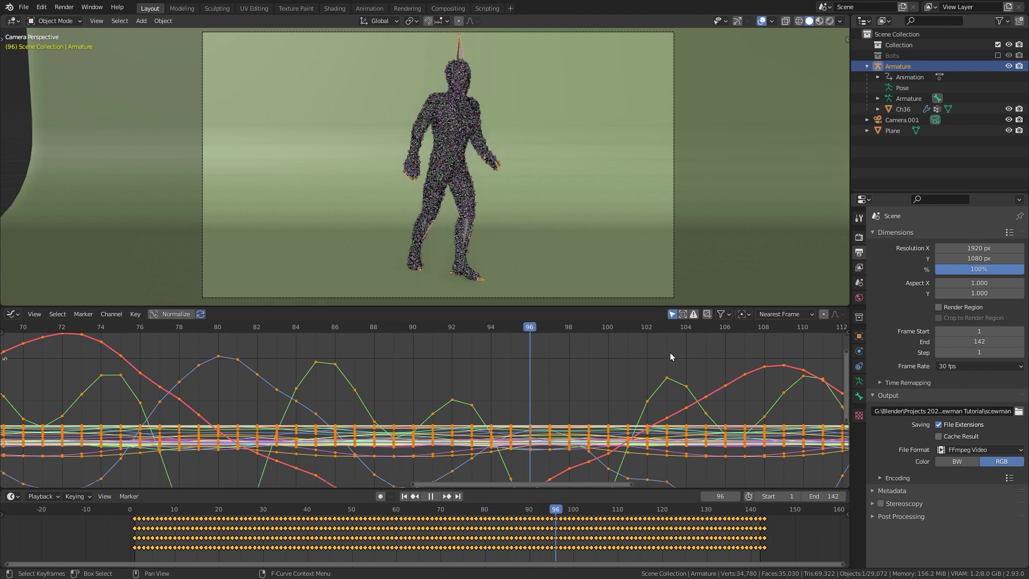
{"action": "key", "text": "Escape"}
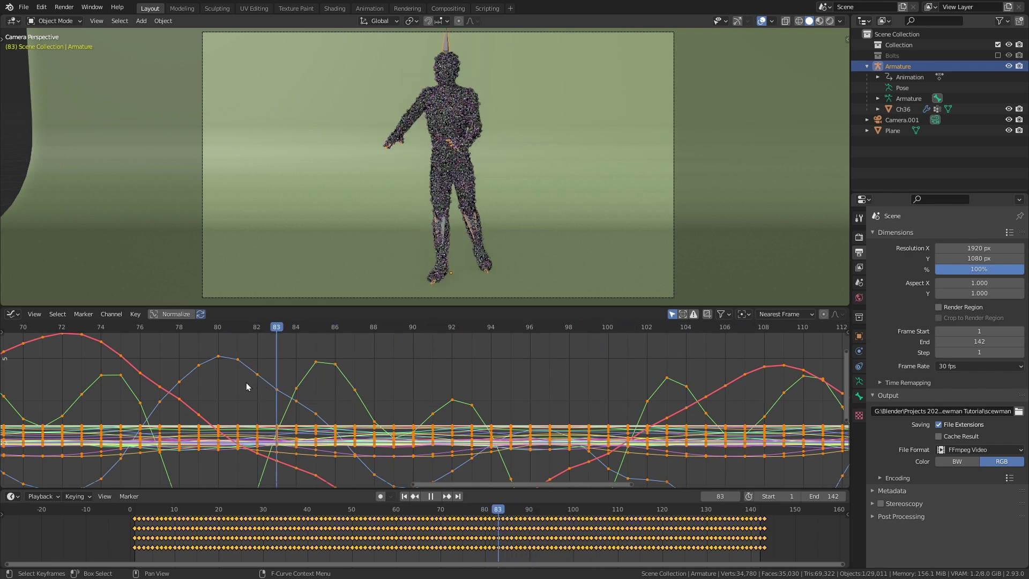
{"action": "scroll", "coordinate": [400, 419], "scroll_direction": "down", "scroll_amount": 3}
{"action": "middle_click_drag", "start_coordinate": [400, 422], "coordinate": [325, 413]}
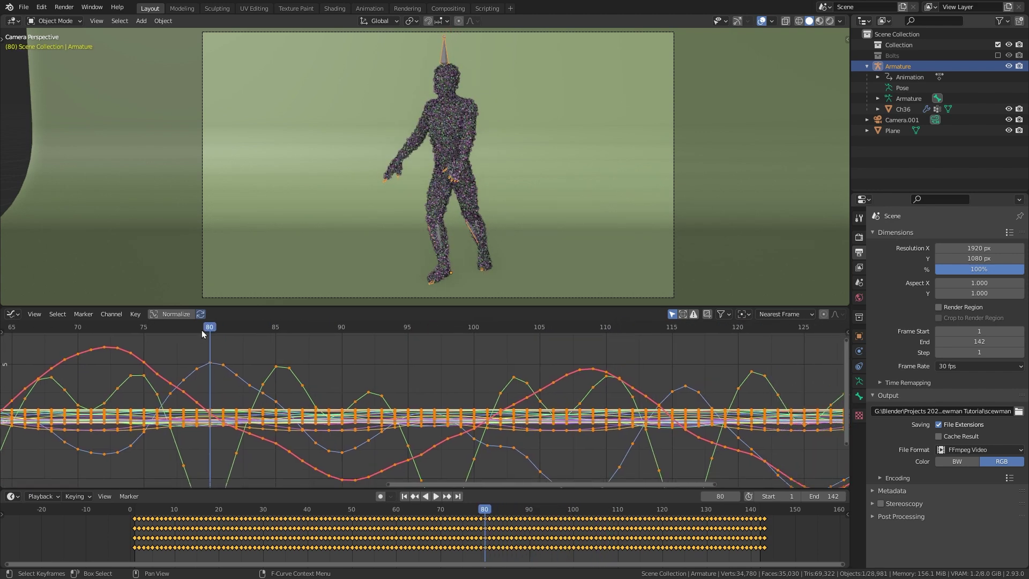
{"action": "key", "text": "space"}
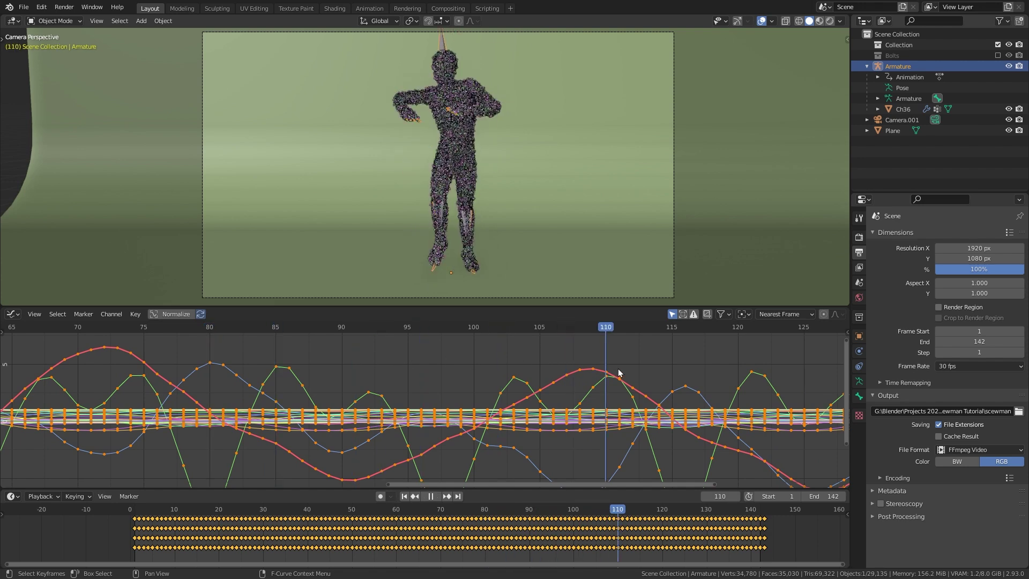
{"action": "key", "text": "shift+ctrl+space"}
{"action": "key", "text": "space"}
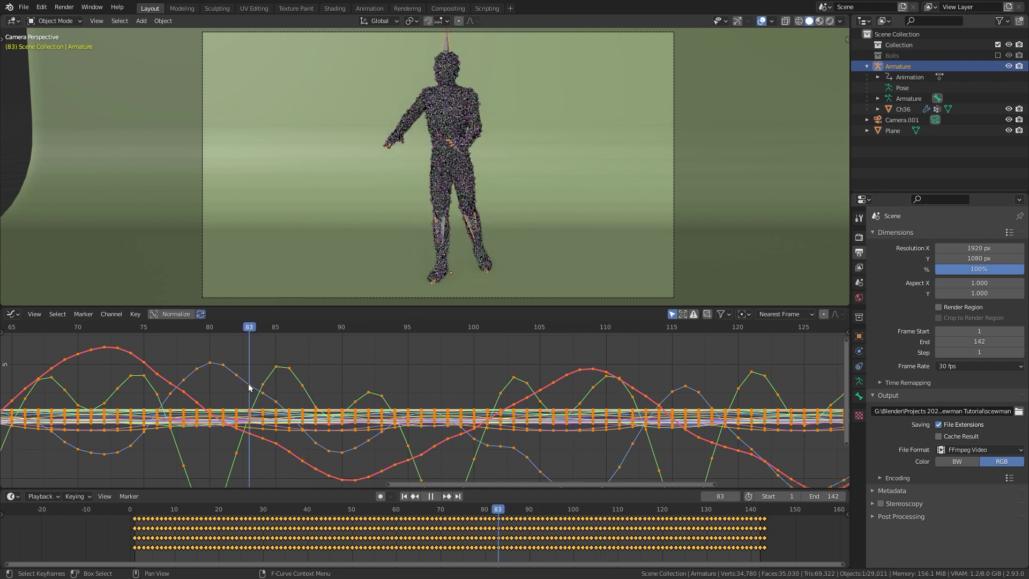
{"action": "scroll", "coordinate": [470, 426], "scroll_direction": "down", "scroll_amount": 3}
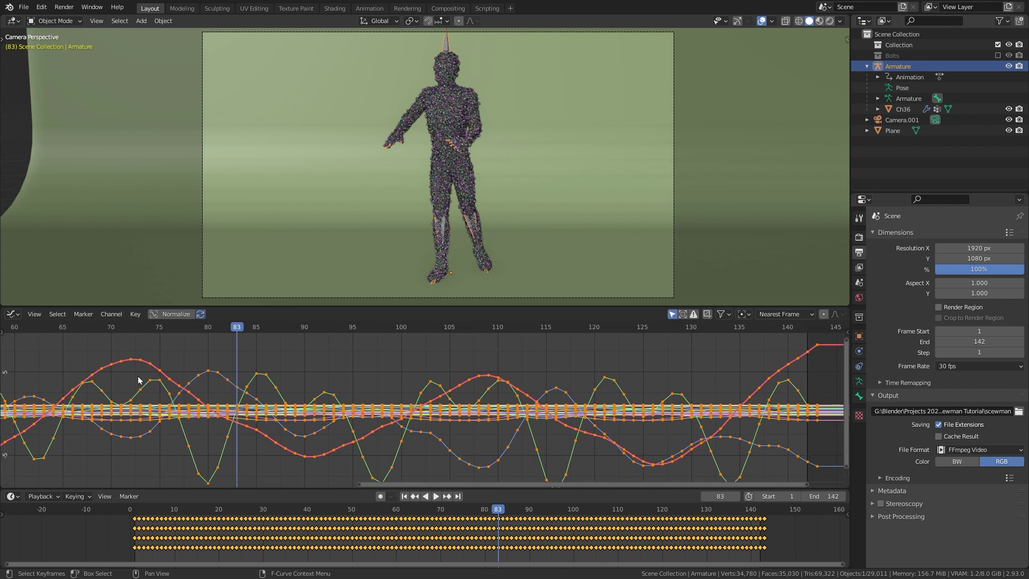
Enable Sync Visible Range in both the graph editor and the timeline
{"action": "left_click", "coordinate": [34, 314]}
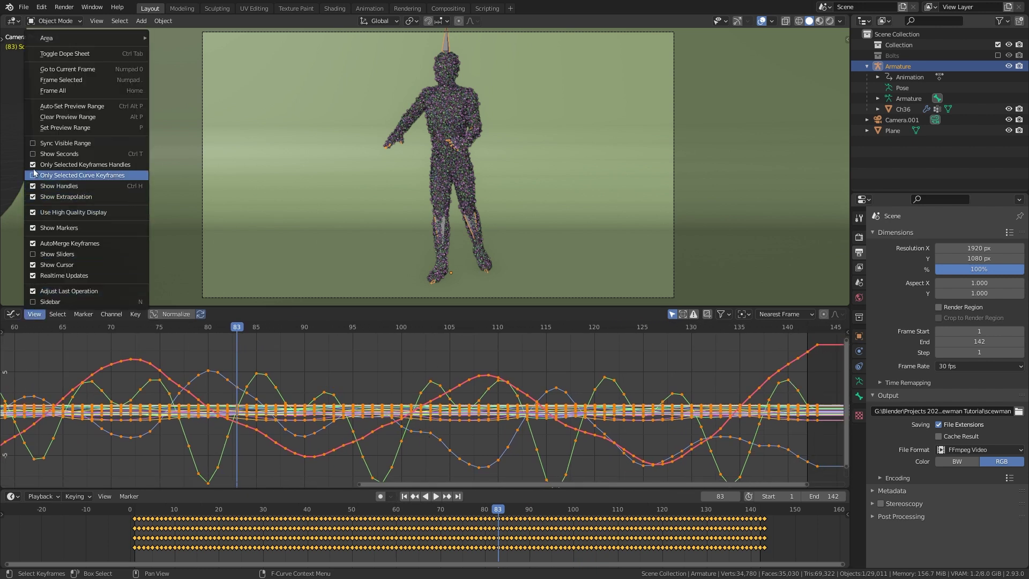
{"action": "left_click", "coordinate": [33, 143]}
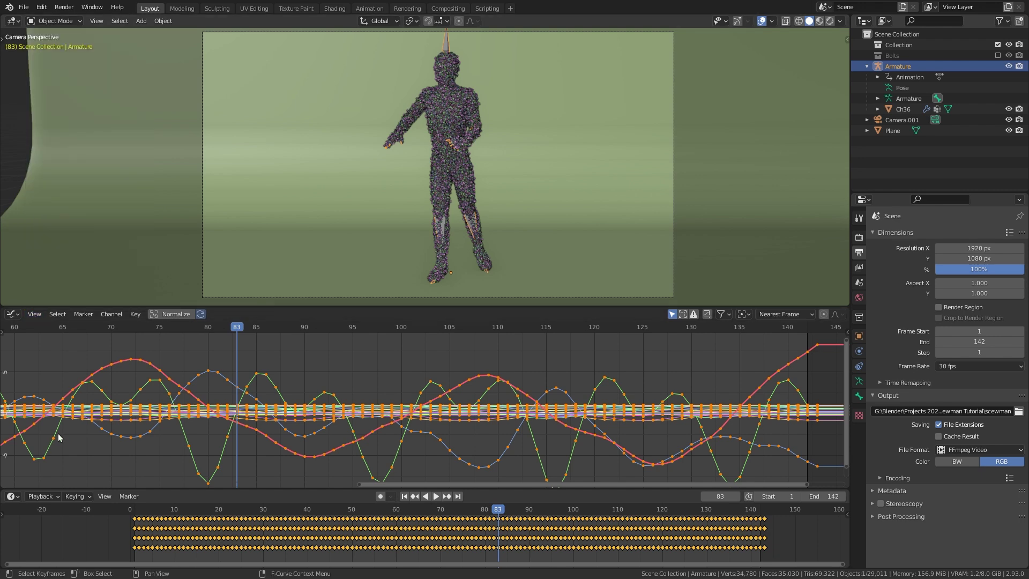
{"action": "left_click", "coordinate": [104, 496]}
{"action": "left_click", "coordinate": [103, 473]}
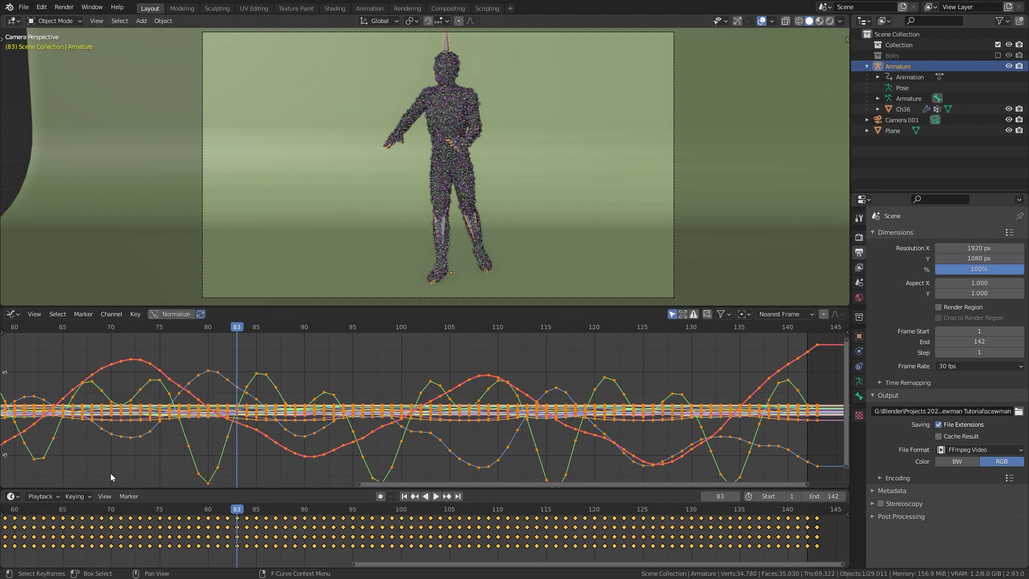
Examine how the graph editor and timeline share one frame range at different zoom levels, and play the animation
{"action": "scroll", "coordinate": [239, 448], "scroll_direction": "down", "scroll_amount": 3}
{"action": "scroll", "coordinate": [240, 448], "scroll_direction": "up", "scroll_amount": 5, "text": "ctrl"}
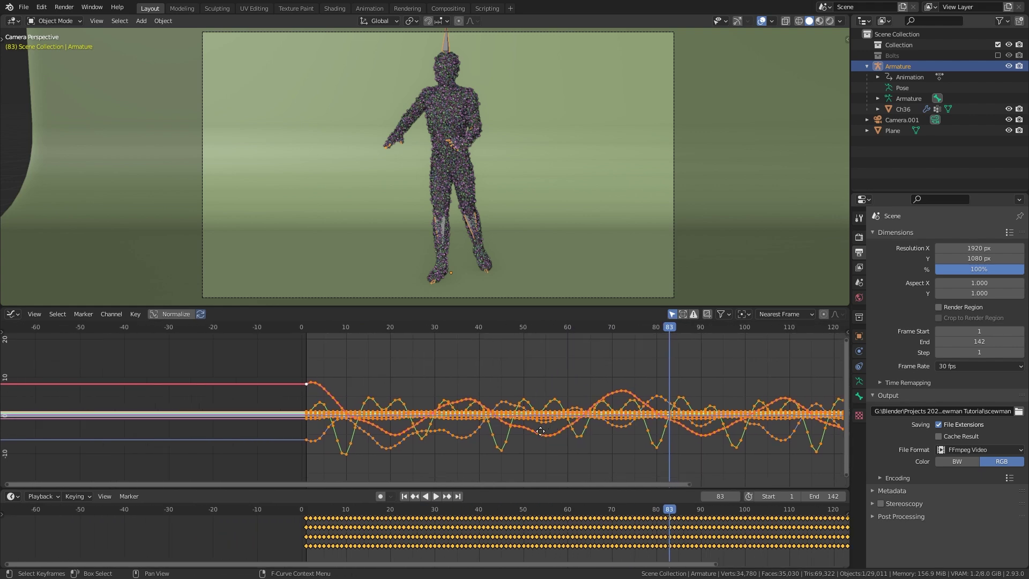
{"action": "scroll", "coordinate": [453, 433], "scroll_direction": "down", "scroll_amount": 4, "text": "ctrl"}
{"action": "middle_click_drag", "start_coordinate": [453, 433], "coordinate": [274, 410], "text": "ctrl"}
{"action": "scroll", "coordinate": [234, 336], "scroll_direction": "up", "scroll_amount": 2, "text": "ctrl"}
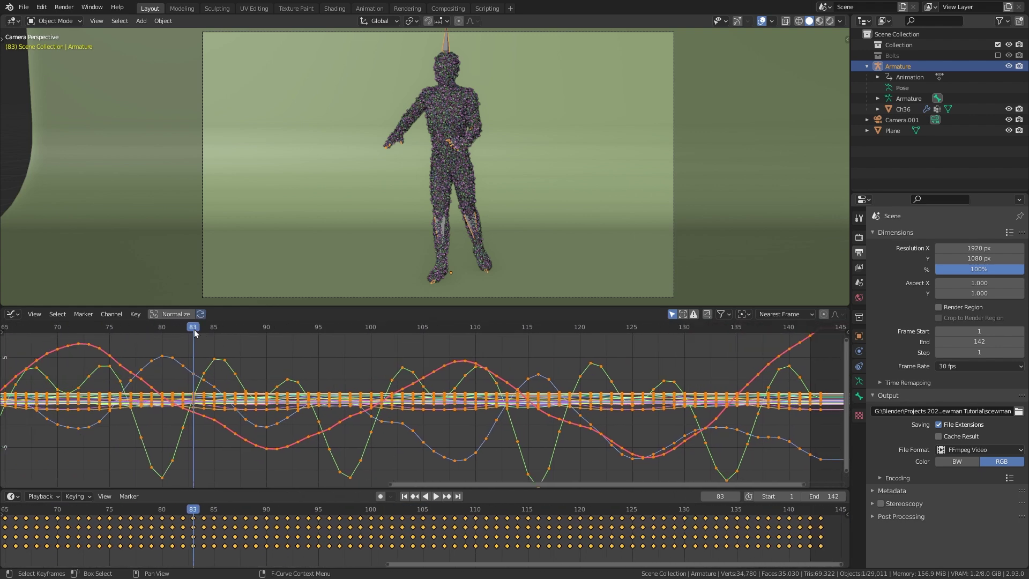
{"action": "key", "text": "space"}
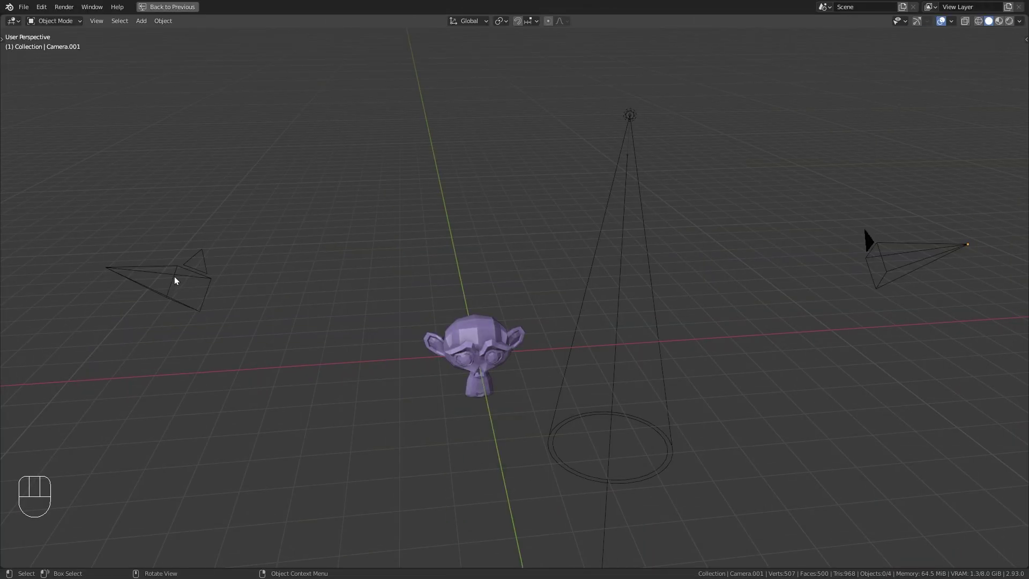
Make the object Camera the active scene camera and return to the user perspective view
{"action": "left_click", "coordinate": [175, 280]}
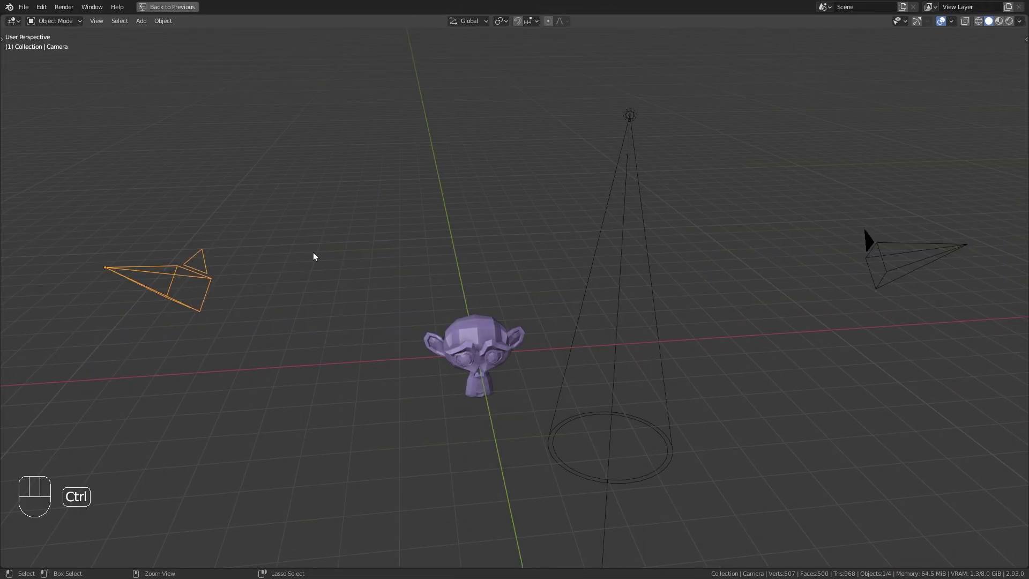
{"action": "key", "text": "ctrl+KP_0"}
{"action": "key", "text": "KP_0"}
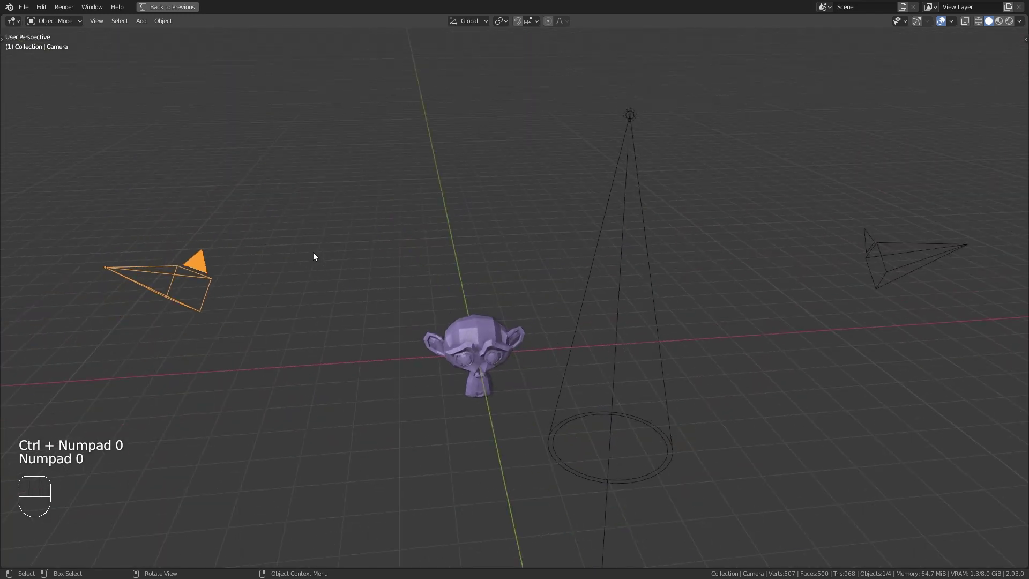
Make Camera.001 the active scene camera and return to the user perspective view
{"action": "left_click", "coordinate": [909, 258]}
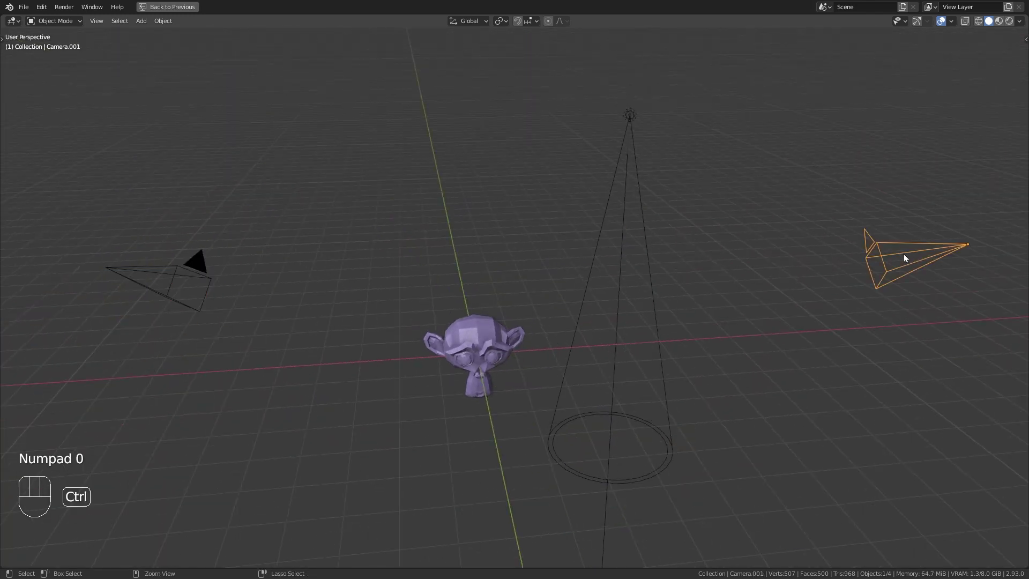
{"action": "key", "text": "ctrl+KP_0"}
{"action": "key", "text": "KP_0"}
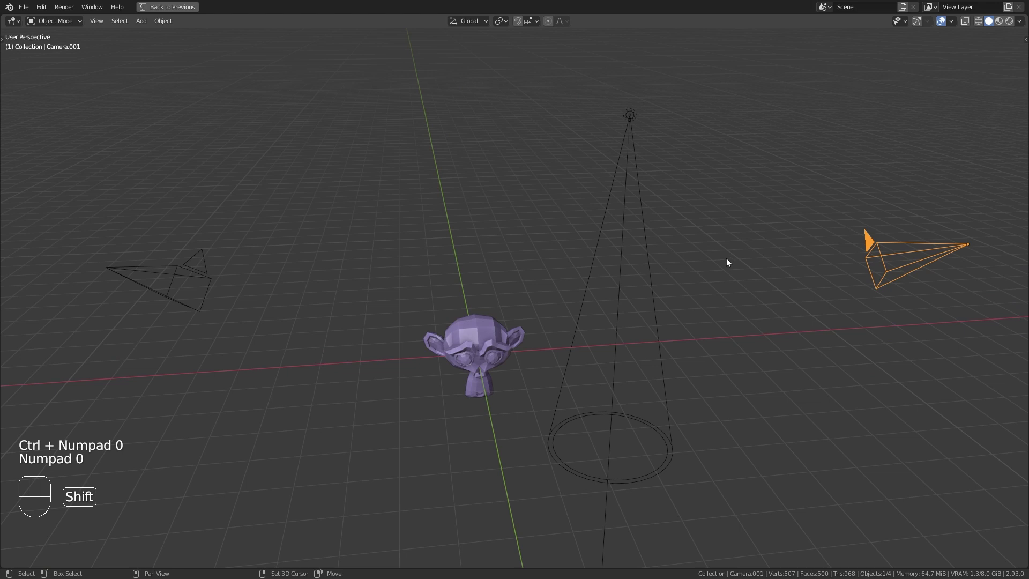
Make the spot light the active scene camera and return to the user perspective view
{"action": "middle_click_drag", "start_coordinate": [730, 259], "coordinate": [722, 249], "text": "ctrl"}
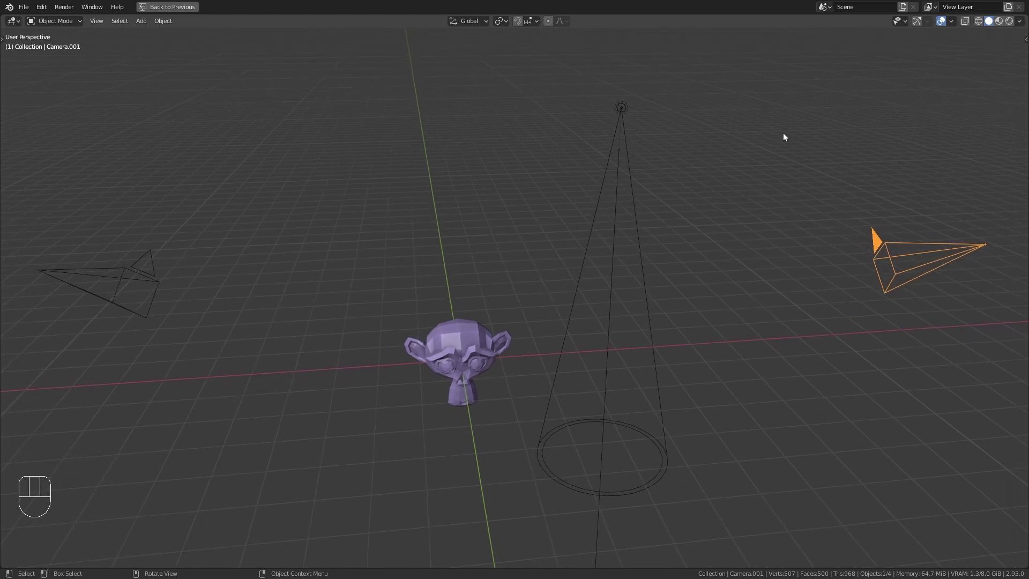
{"action": "left_click", "coordinate": [628, 109]}
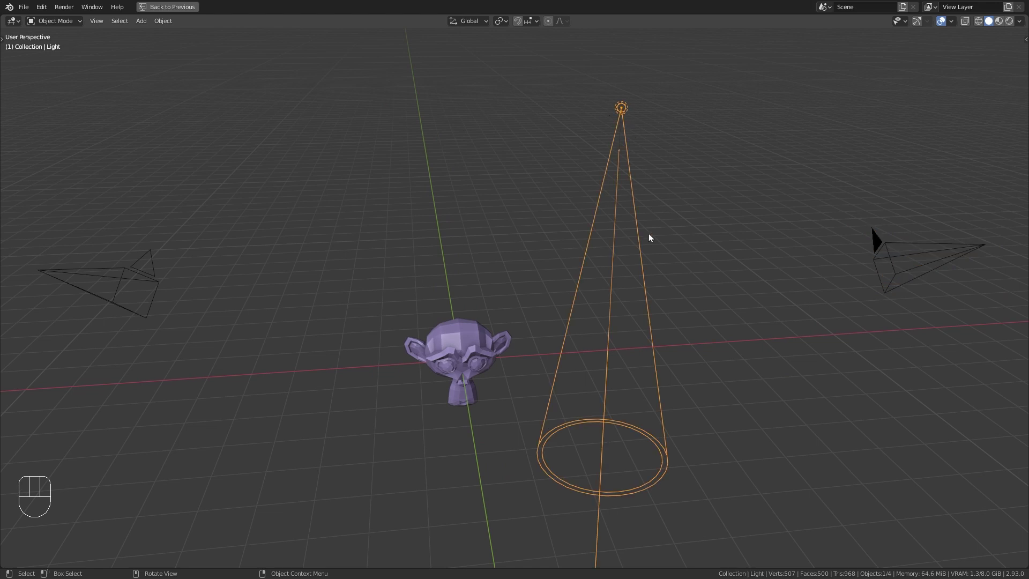
{"action": "key", "text": "ctrl"}
{"action": "key", "text": "ctrl+KP_0"}
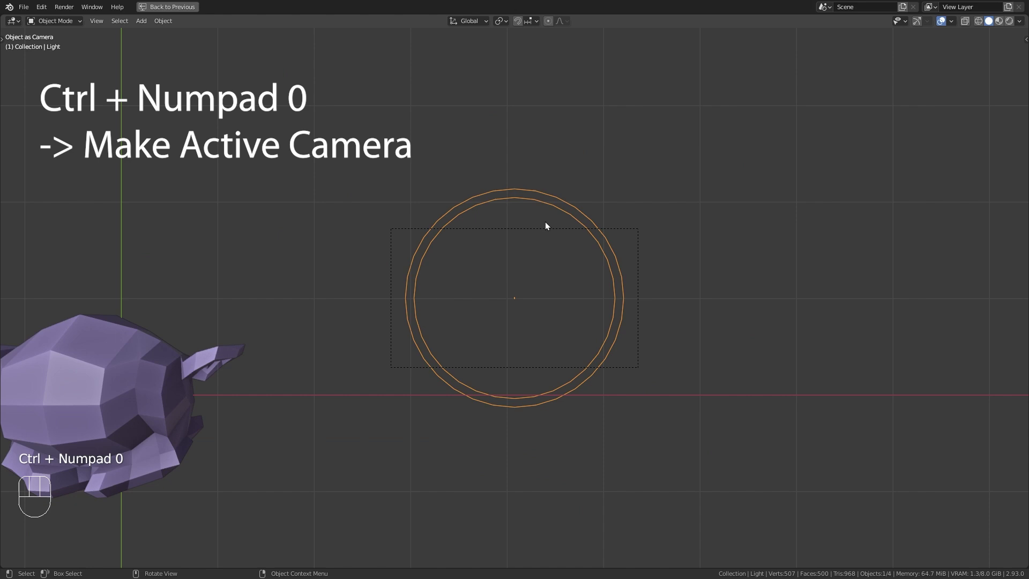
{"action": "key", "text": "KP_0"}
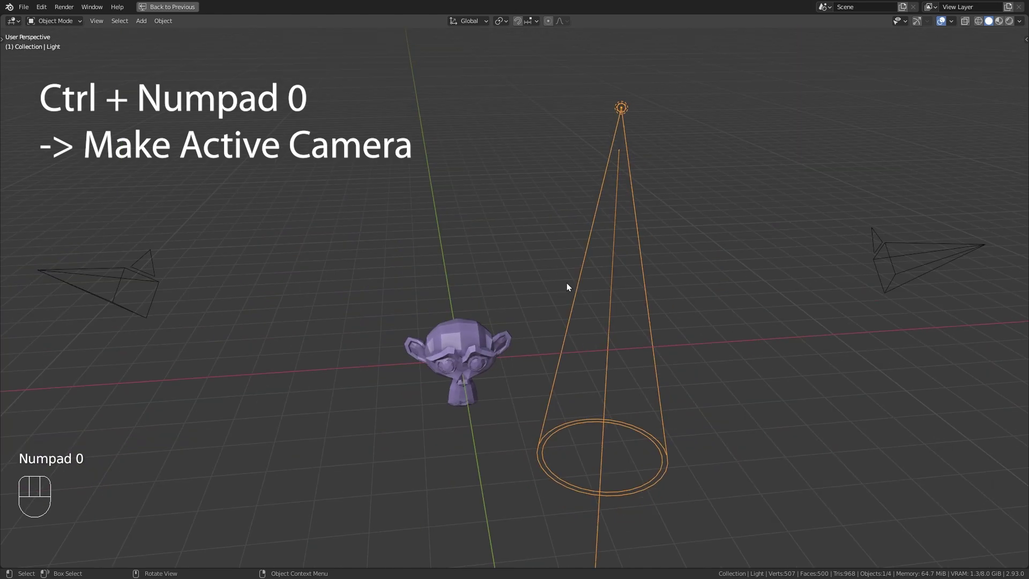
Look through the spot light, trackball-rotate it to aim at the monkey head, and return to a user perspective view
{"action": "key", "text": "KP_0"}
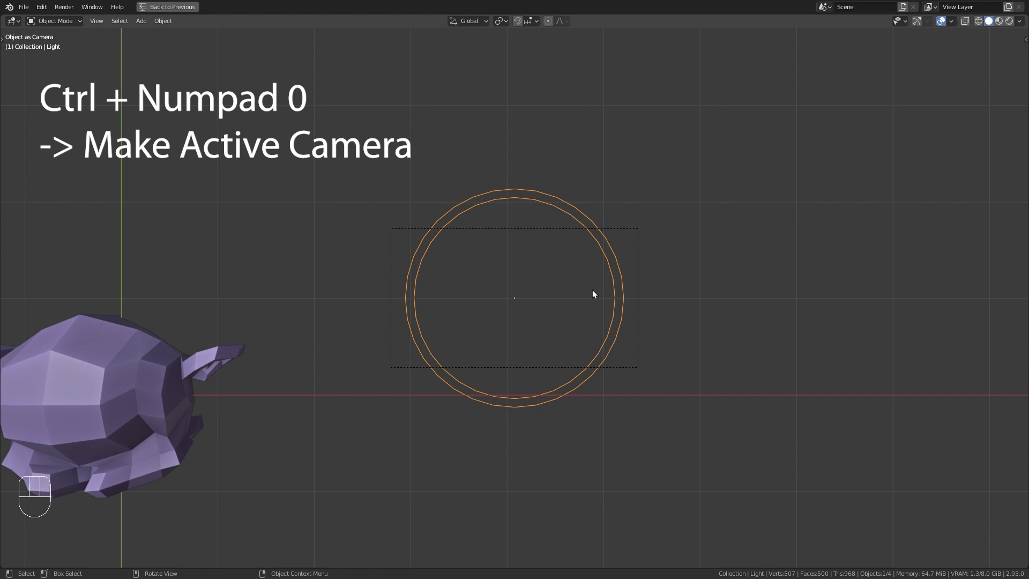
{"action": "key", "text": "r"}
{"action": "key", "text": "r"}
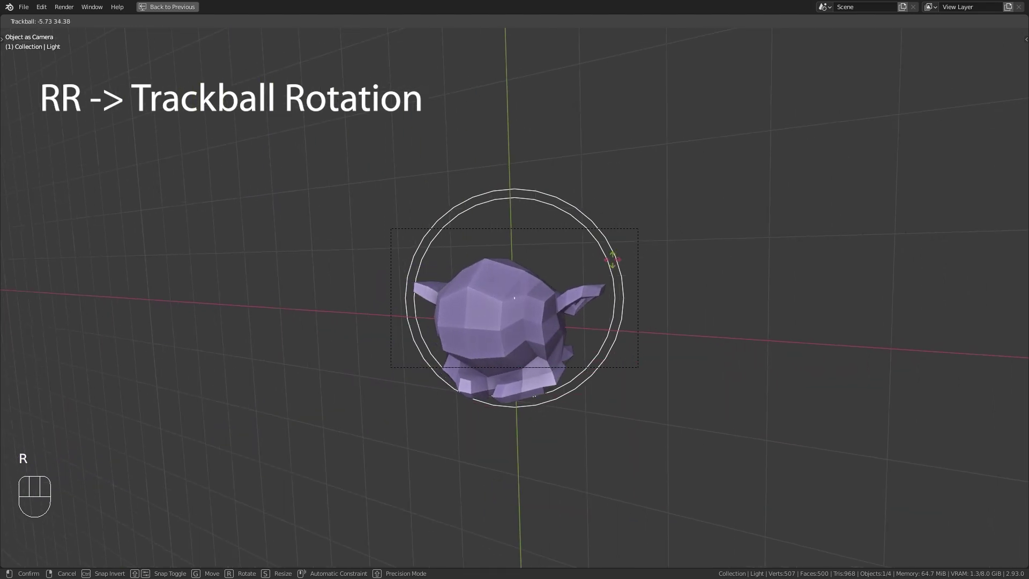
{"action": "left_click", "coordinate": [614, 257]}
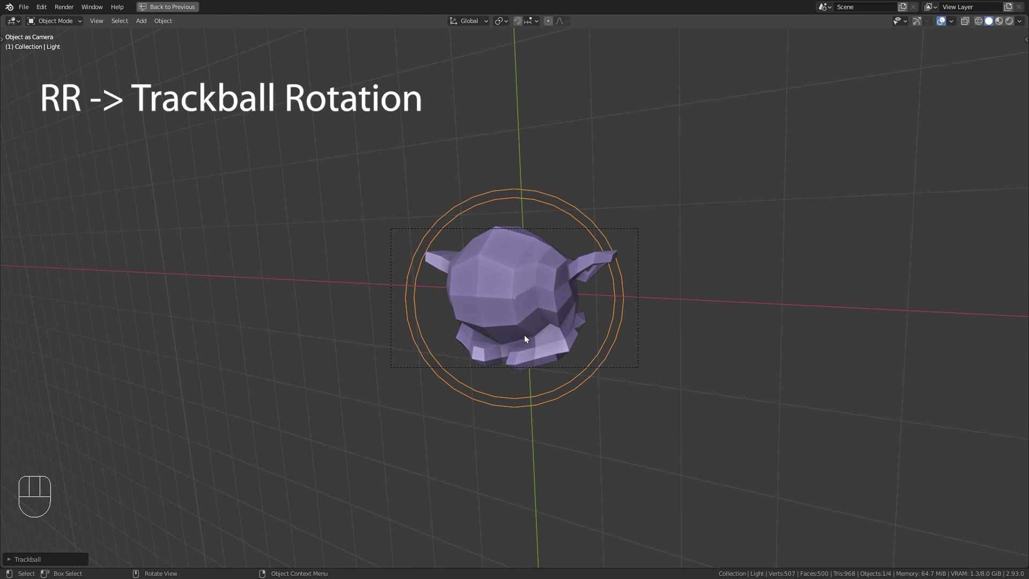
{"action": "scroll", "coordinate": [525, 321], "scroll_direction": "down", "scroll_amount": 2}
{"action": "key", "text": "KP_1"}
{"action": "middle_click_drag", "start_coordinate": [576, 313], "coordinate": [603, 279]}
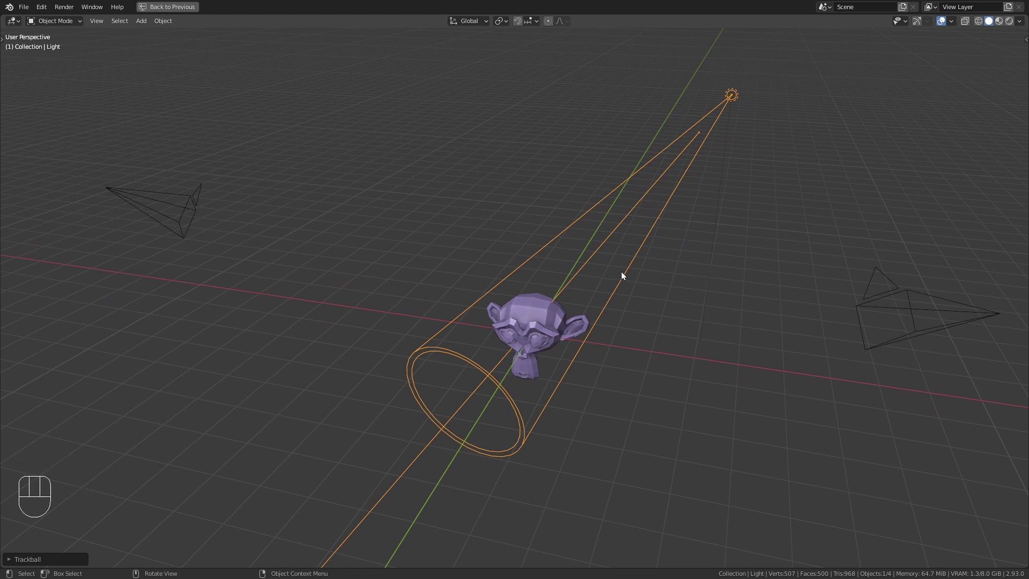
Set Camera.001 as the active scene camera in place of the spot light and return to the user perspective view
{"action": "left_click", "coordinate": [837, 285]}
{"action": "key", "text": "ctrl+KP_0"}
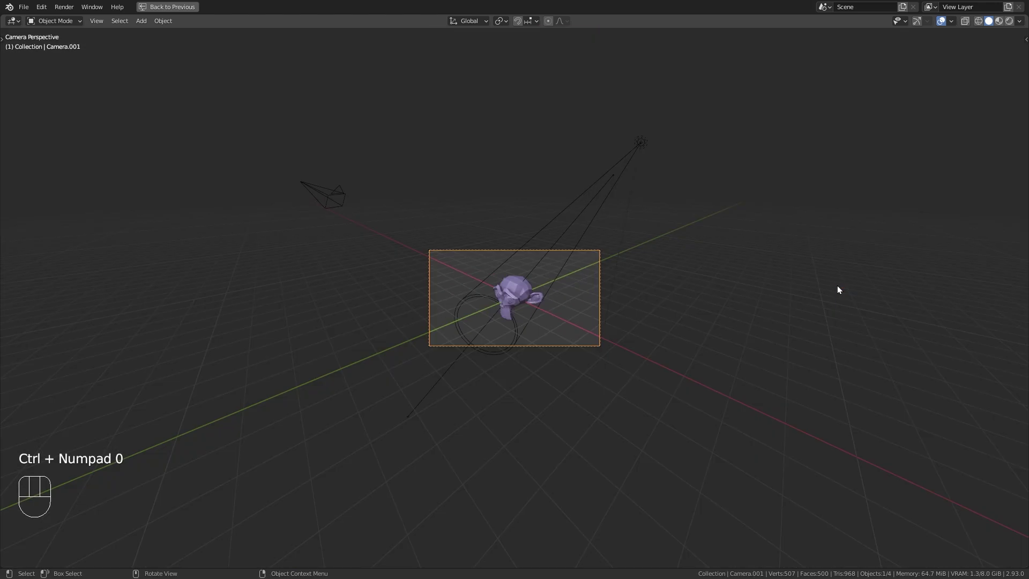
{"action": "key", "text": "KP_0"}
{"action": "middle_click_drag", "start_coordinate": [786, 277], "coordinate": [773, 281], "text": "shift"}
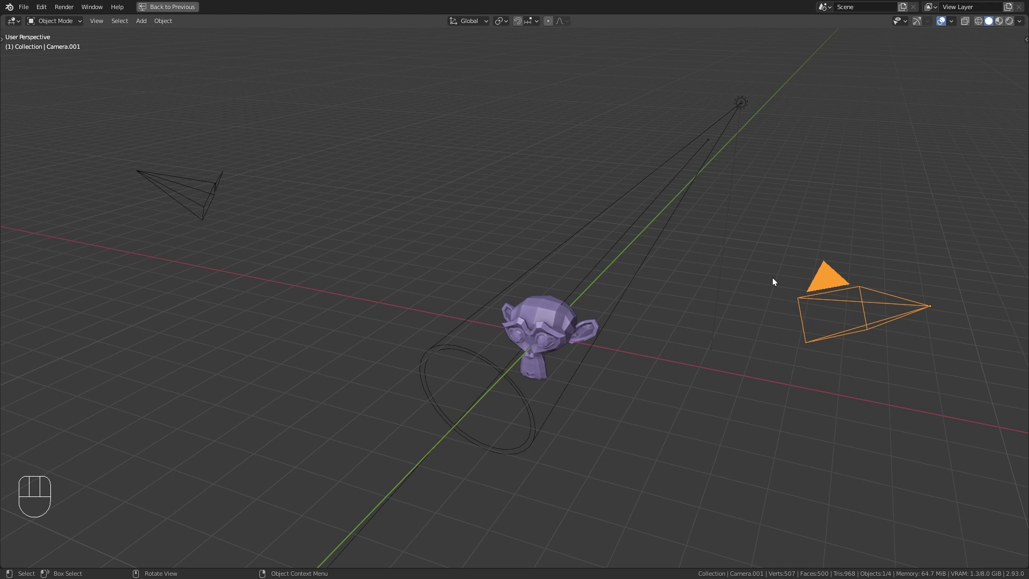